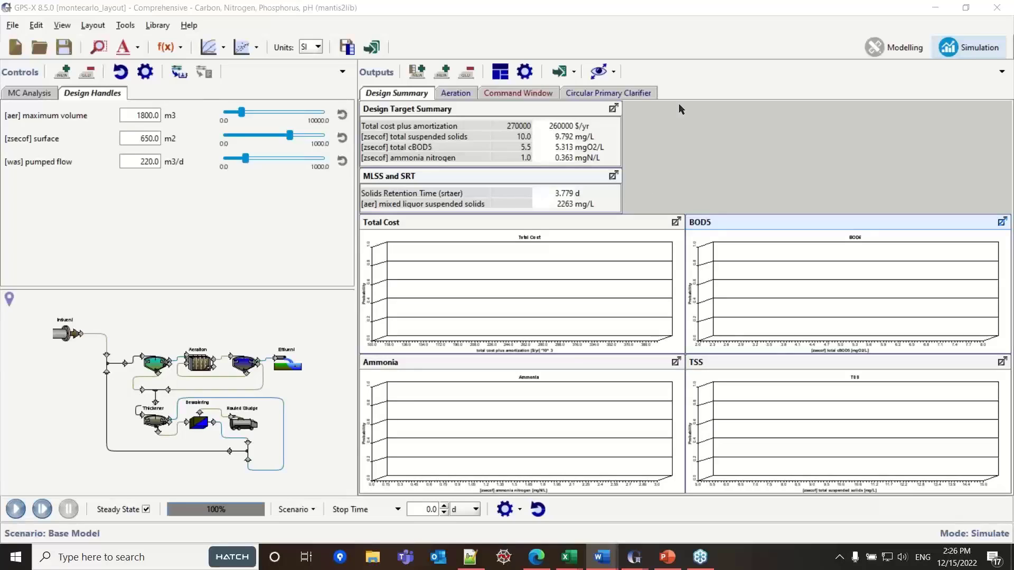
# - Open the MC Analysis control properties and select Analyze - Monte Carlo as the control type for the sludge volume index (SVI)
pyautogui.click(19, 95)
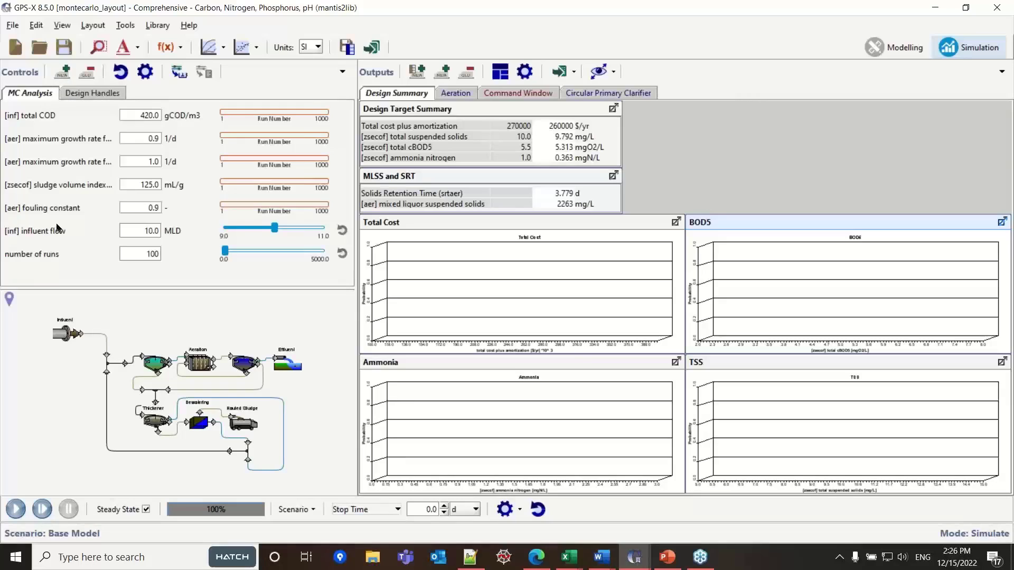
pyautogui.click(145, 72)
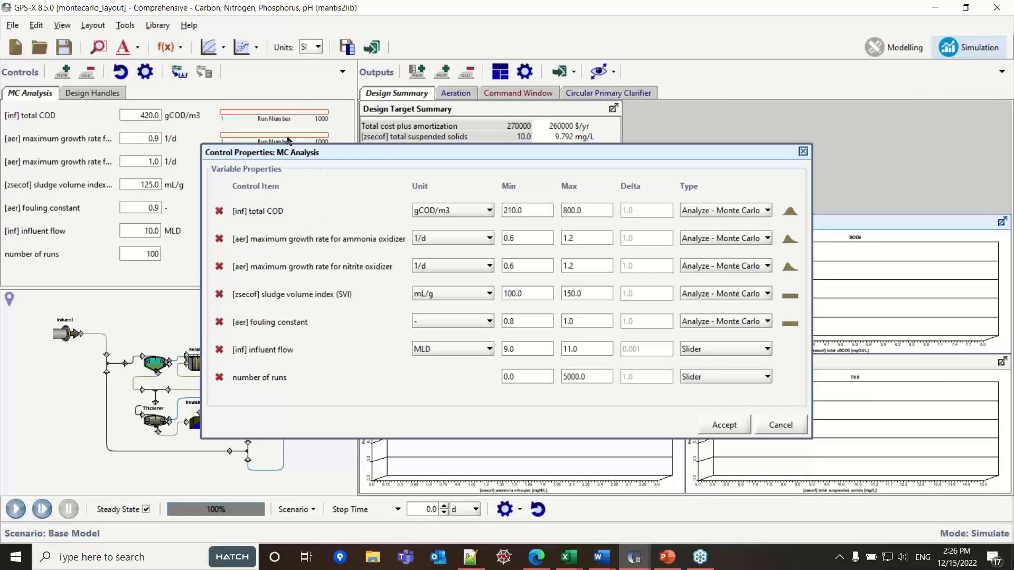
pyautogui.moveTo(418, 156); pyautogui.dragTo(406, 131)
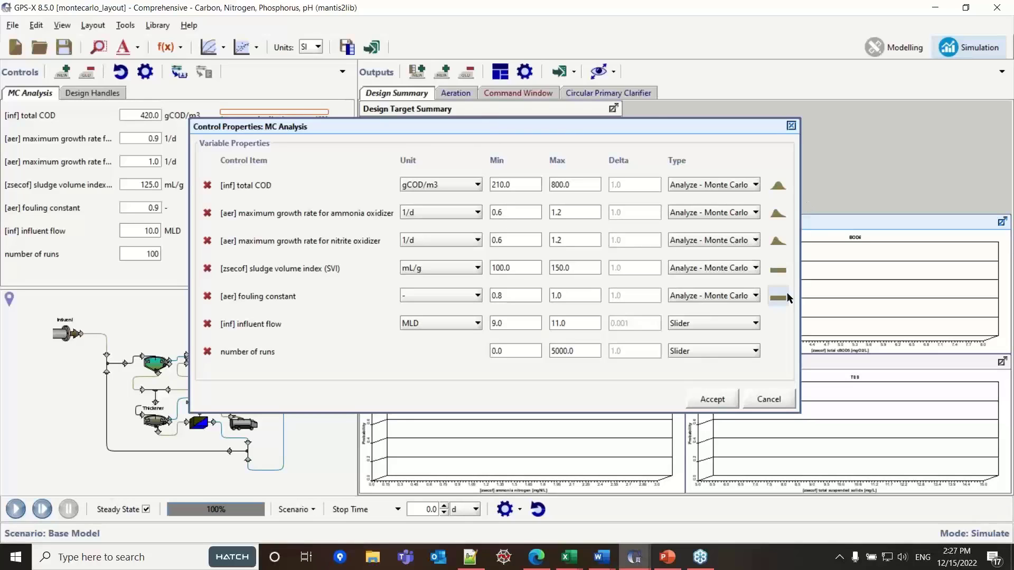
pyautogui.click(754, 270)
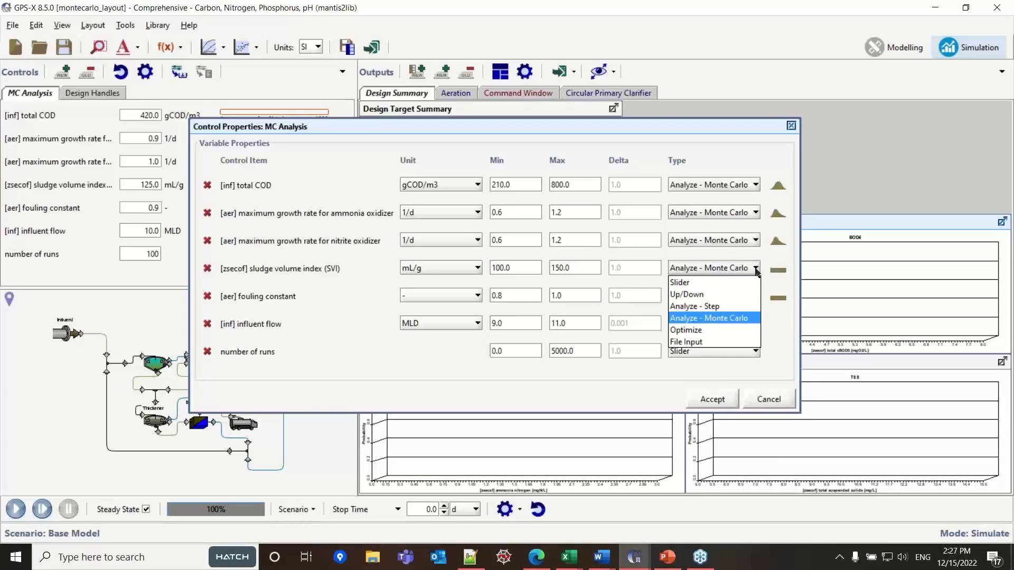
pyautogui.click(731, 318)
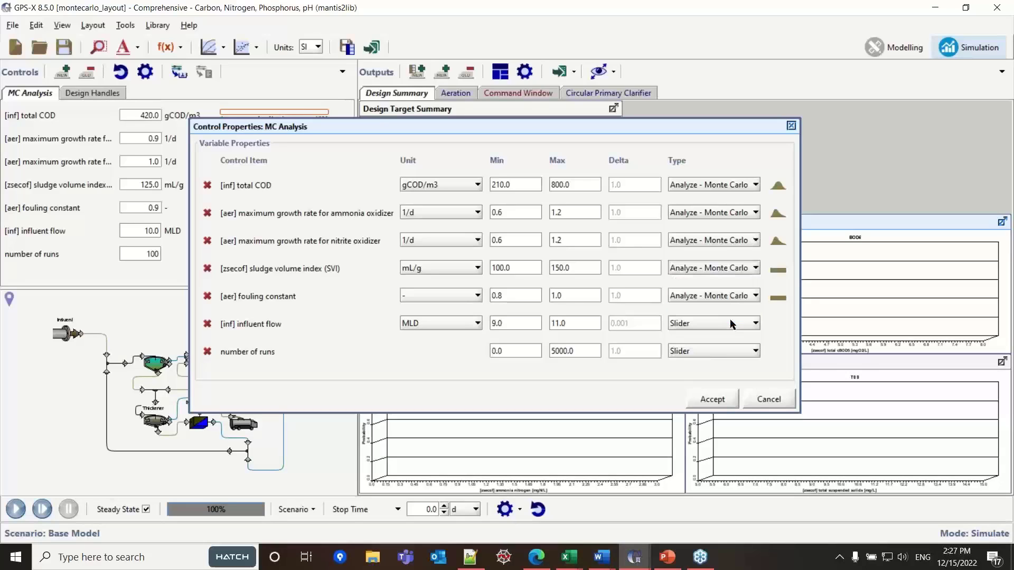
# - Review the distribution types for the sludge volume index, keep Uniform, and accept the MC Analysis control properties
pyautogui.click(777, 272)
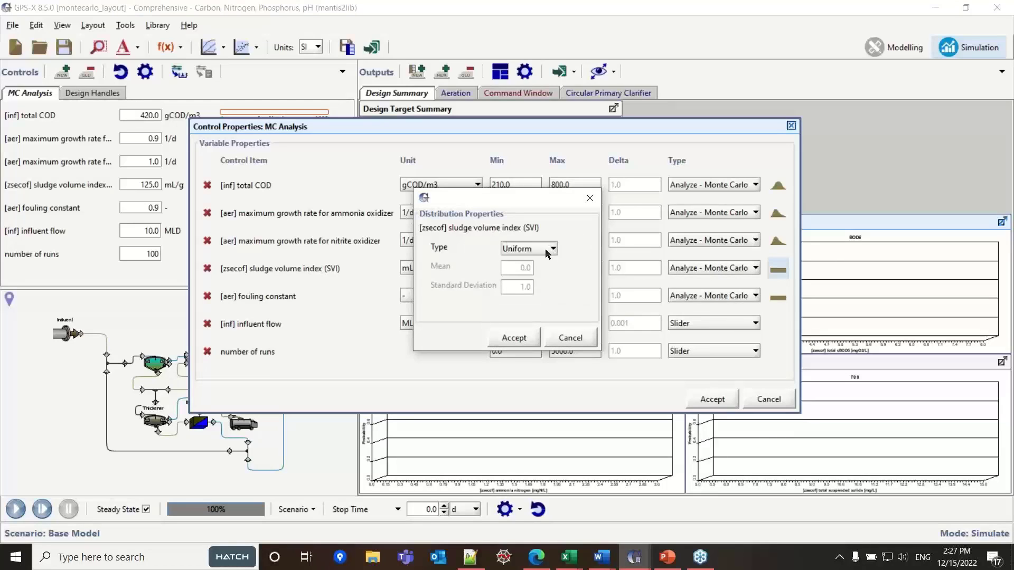
pyautogui.moveTo(507, 207); pyautogui.dragTo(727, 220)
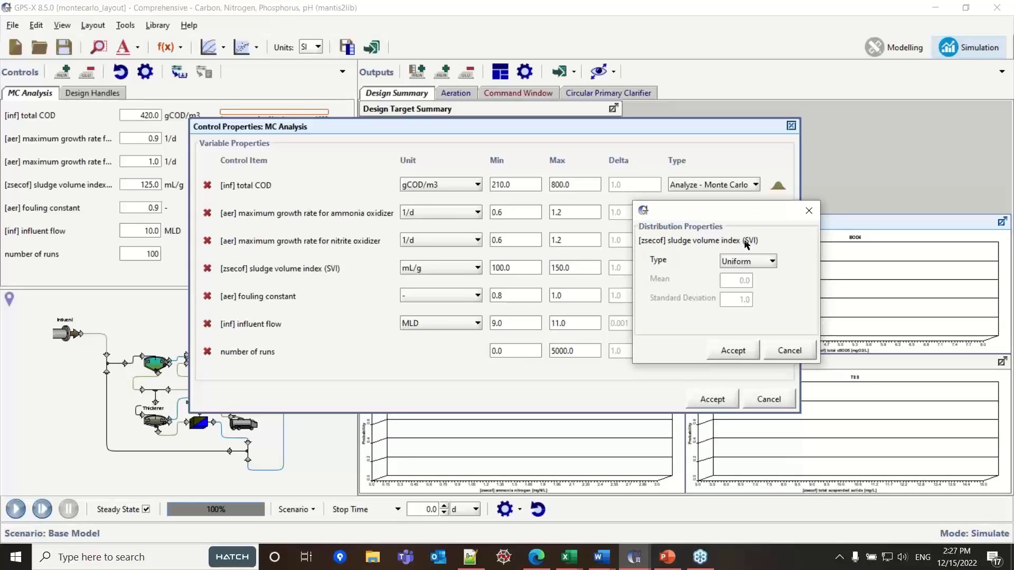
pyautogui.click(771, 258)
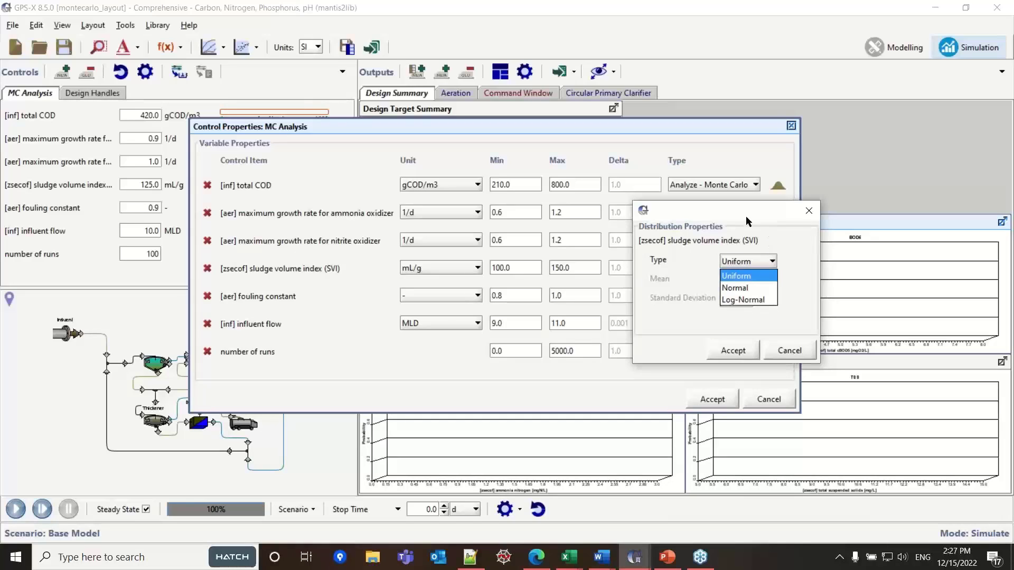
pyautogui.click(770, 277)
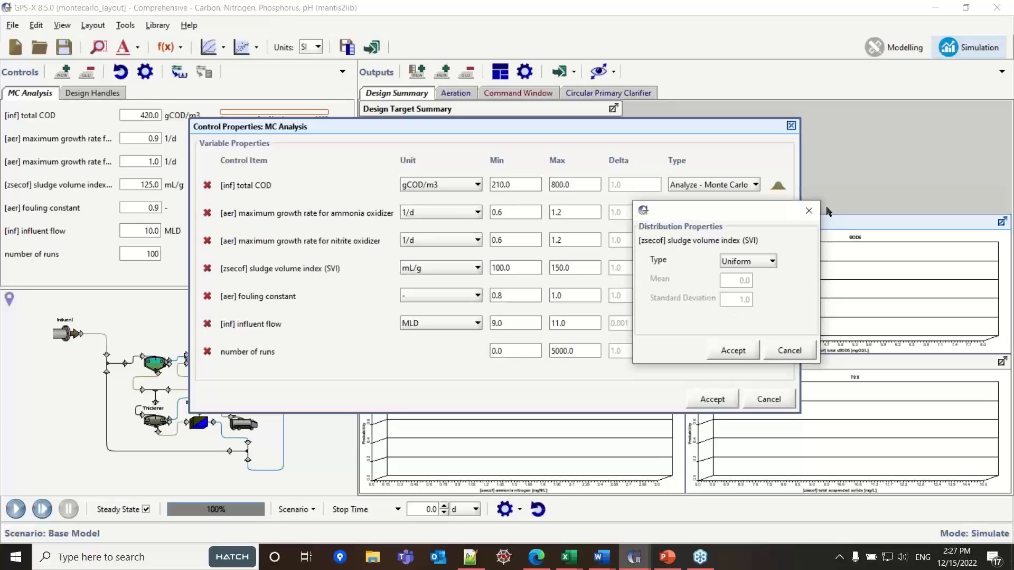
pyautogui.click(809, 211)
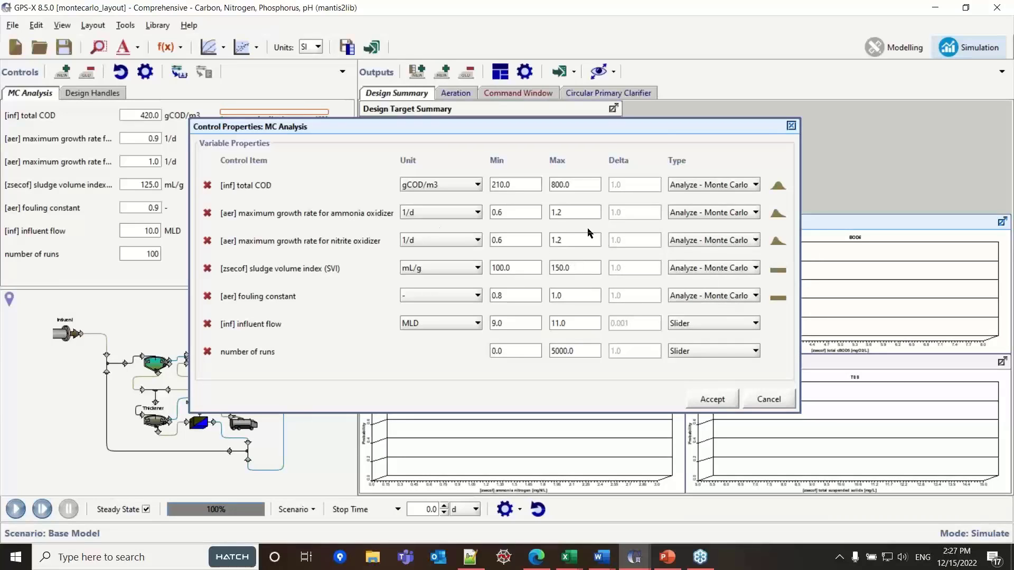
pyautogui.click(711, 400)
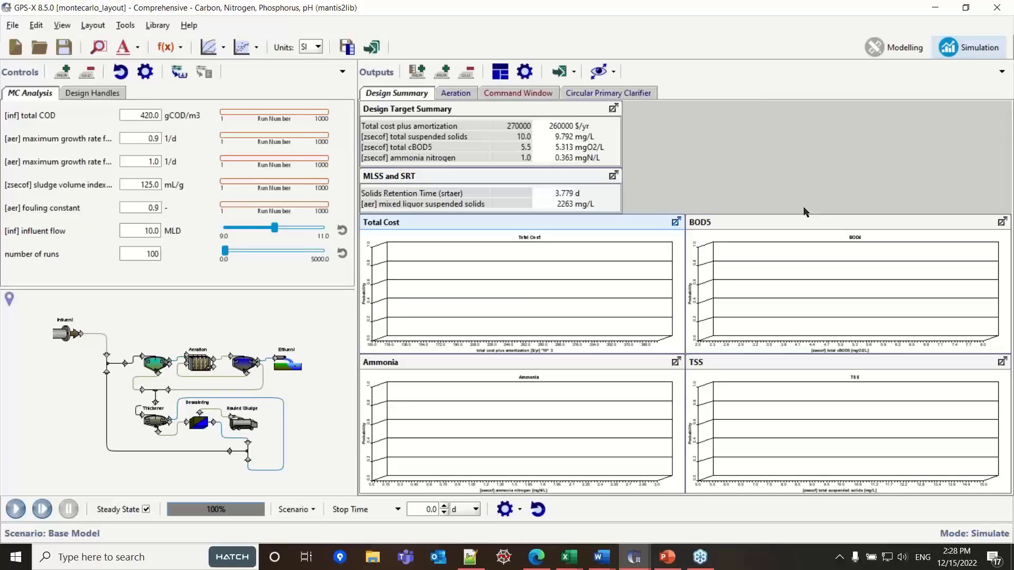
# - Look over the output variable categories offered for the secondary clarifier in the plant layout
pyautogui.rightClick(250, 366)
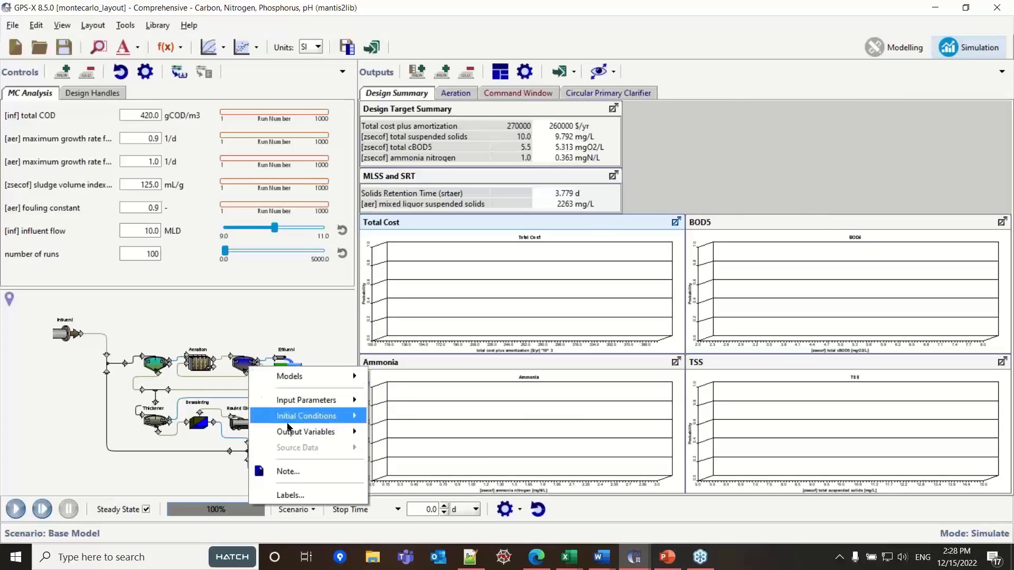
pyautogui.moveTo(304, 434)
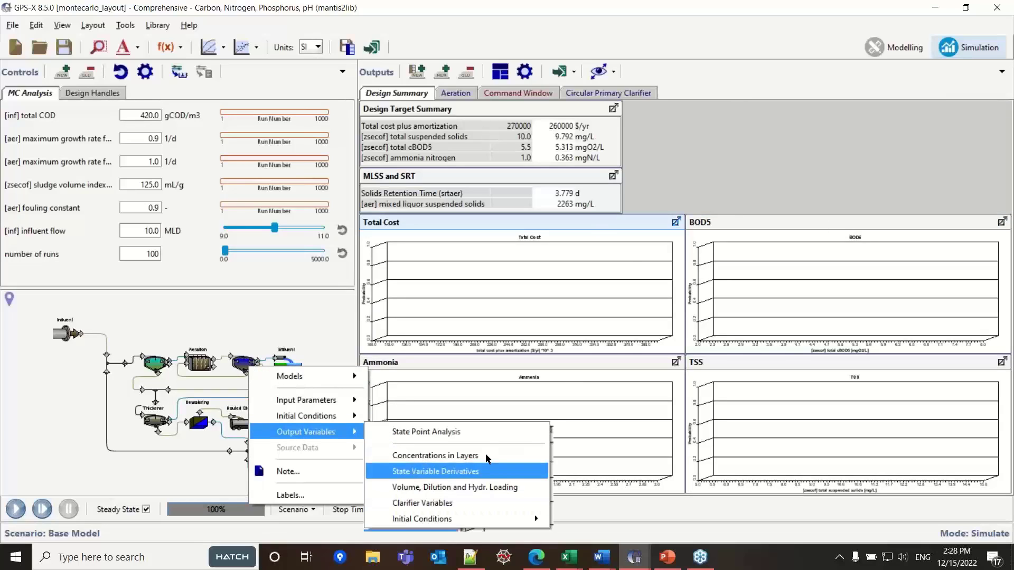
pyautogui.click(733, 213)
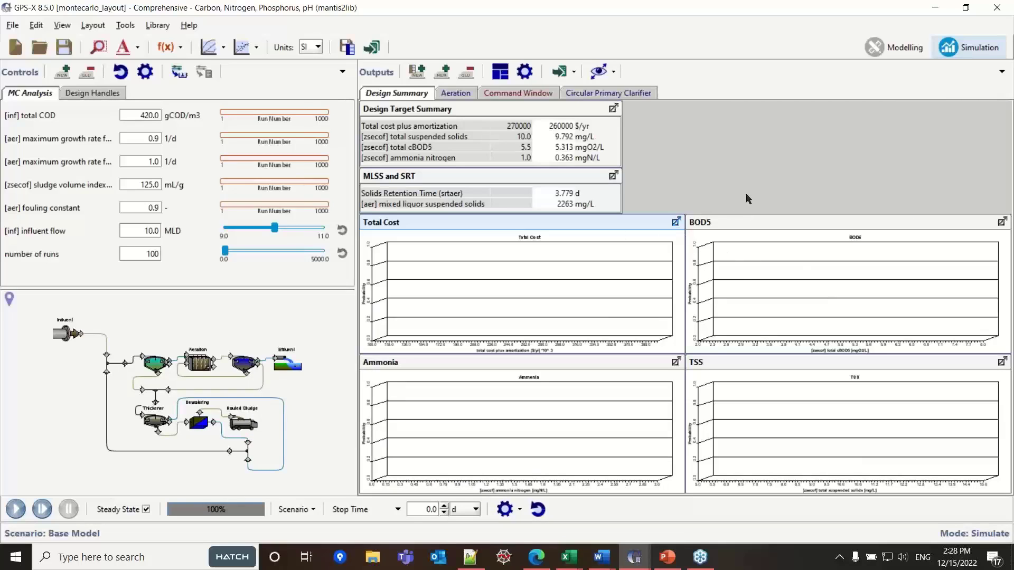
# - Open the BOD5 graph's properties and review the output graph types, keeping Probabilistic (Monte Carlo) selected
pyautogui.click(713, 275)
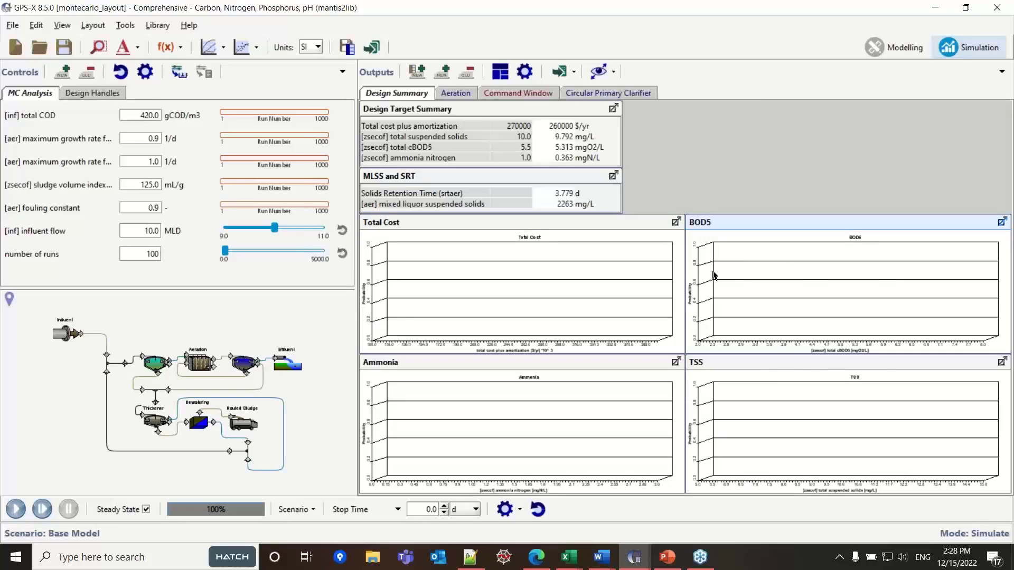
pyautogui.rightClick(729, 279)
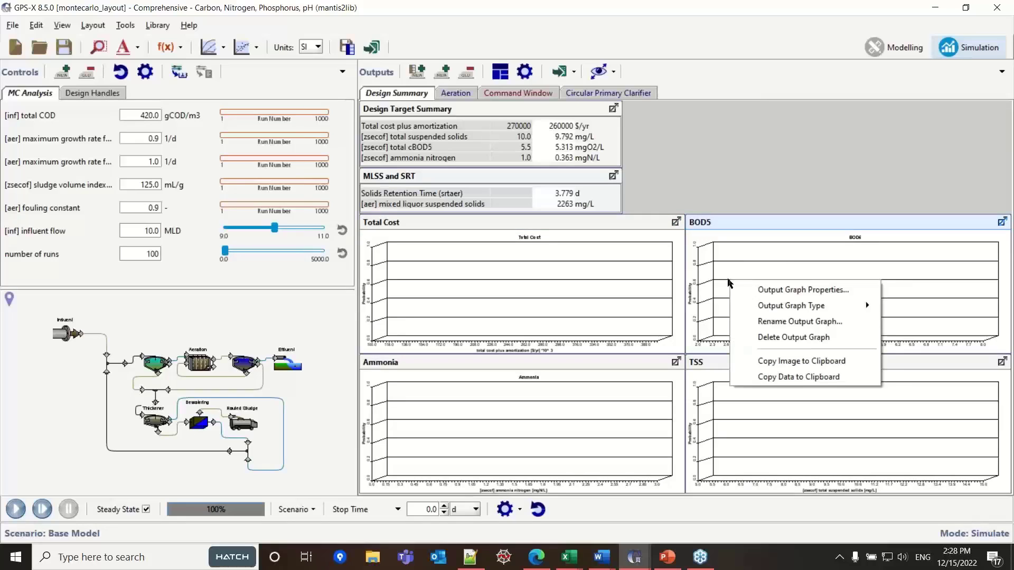
pyautogui.click(775, 290)
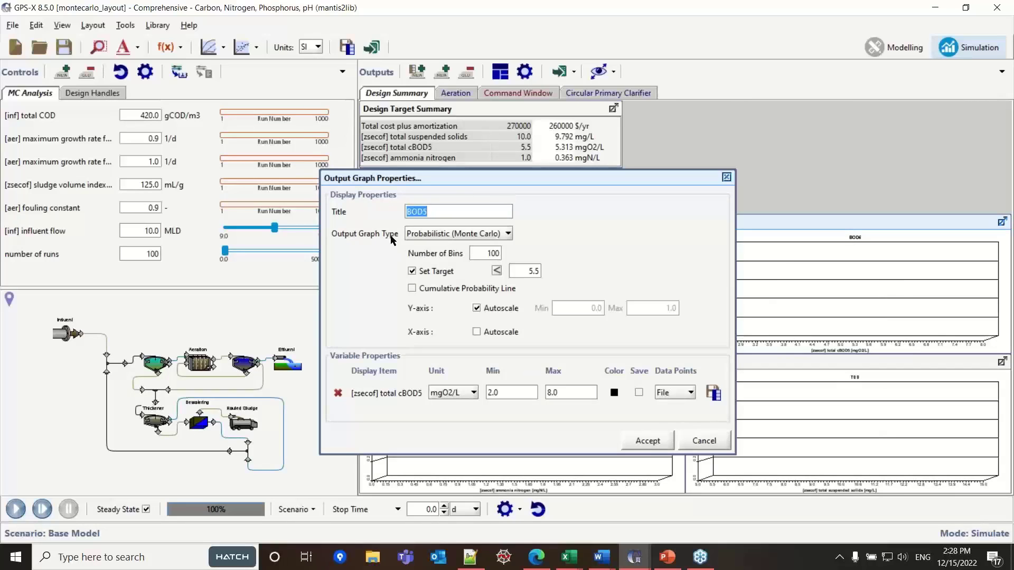
pyautogui.click(500, 237)
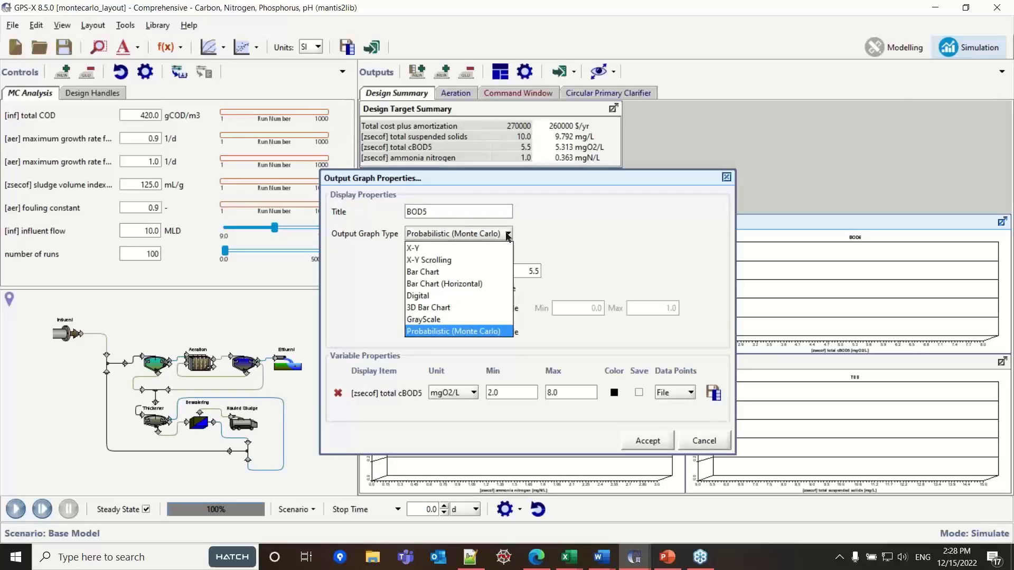
pyautogui.click(500, 336)
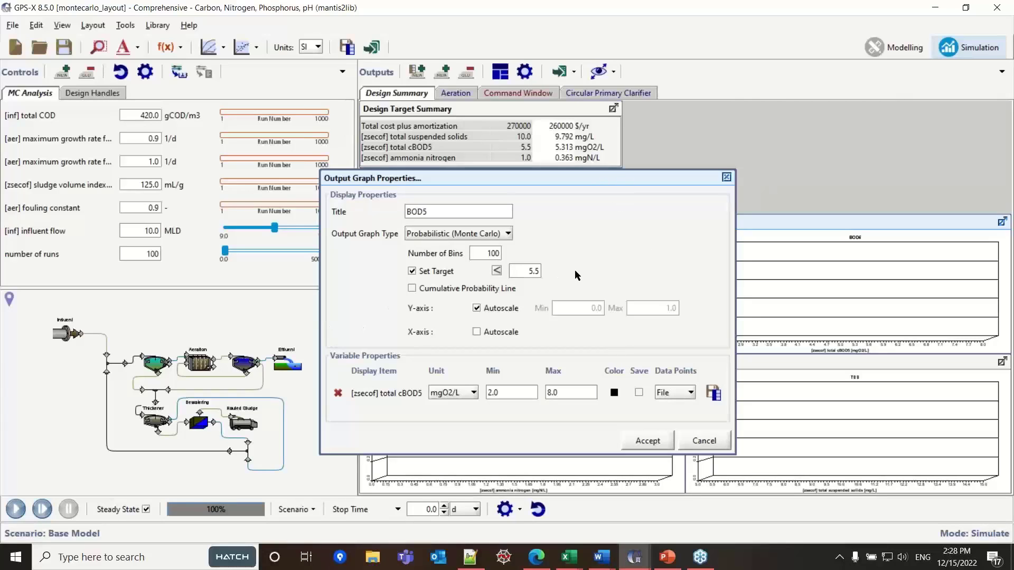
# - Examine the number of bins, target value and target direction of the BOD5 graph, and cancel its properties
pyautogui.doubleClick(493, 253)
pyautogui.click(497, 256)
pyautogui.moveTo(481, 256); pyautogui.dragTo(549, 256)
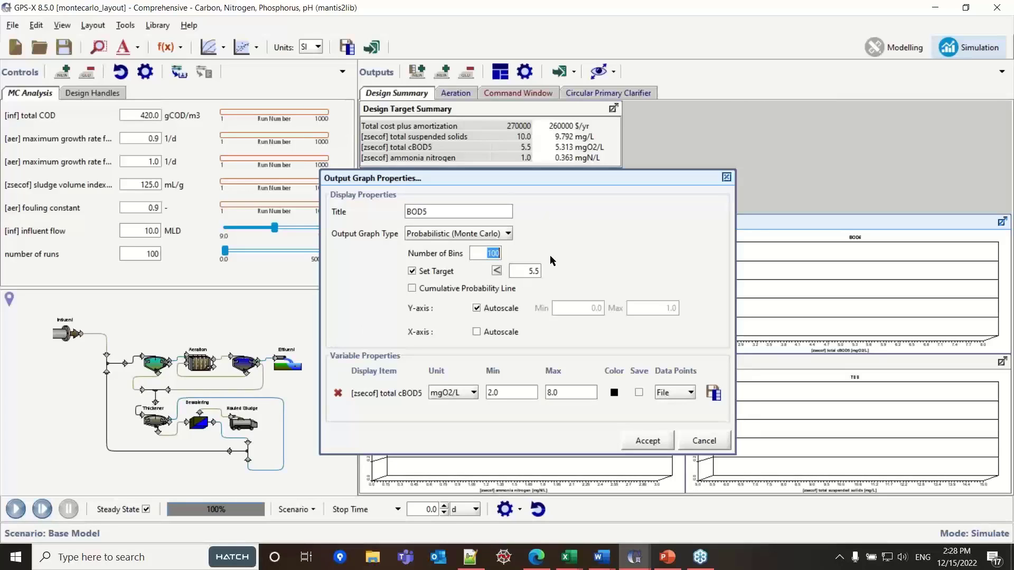
pyautogui.click(474, 256)
pyautogui.doubleClick(535, 271)
pyautogui.click(498, 271)
pyautogui.click(496, 271)
pyautogui.click(705, 442)
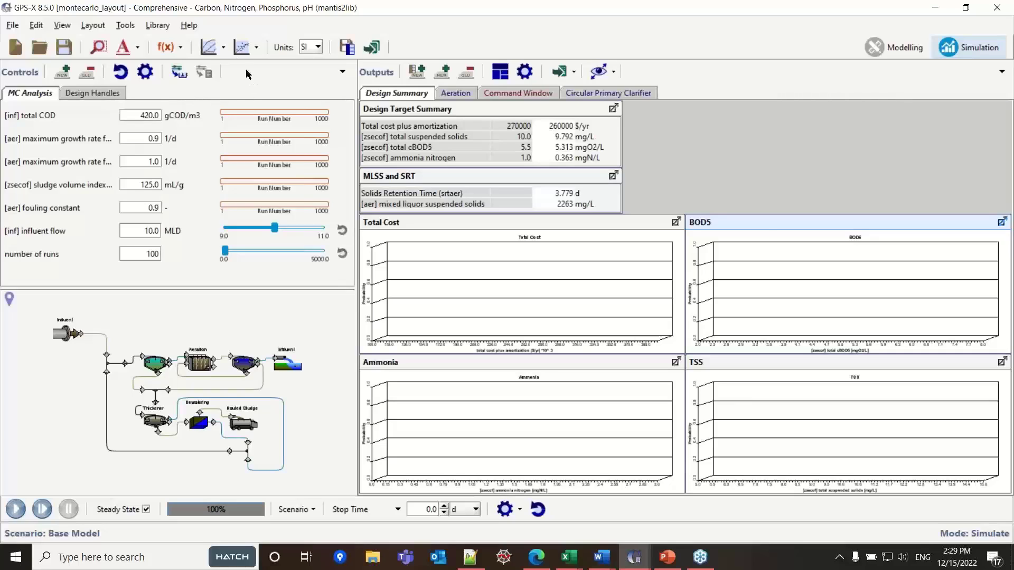
# - Turn on Analyze Mode with Monte Carlo as the analysis type
pyautogui.click(224, 45)
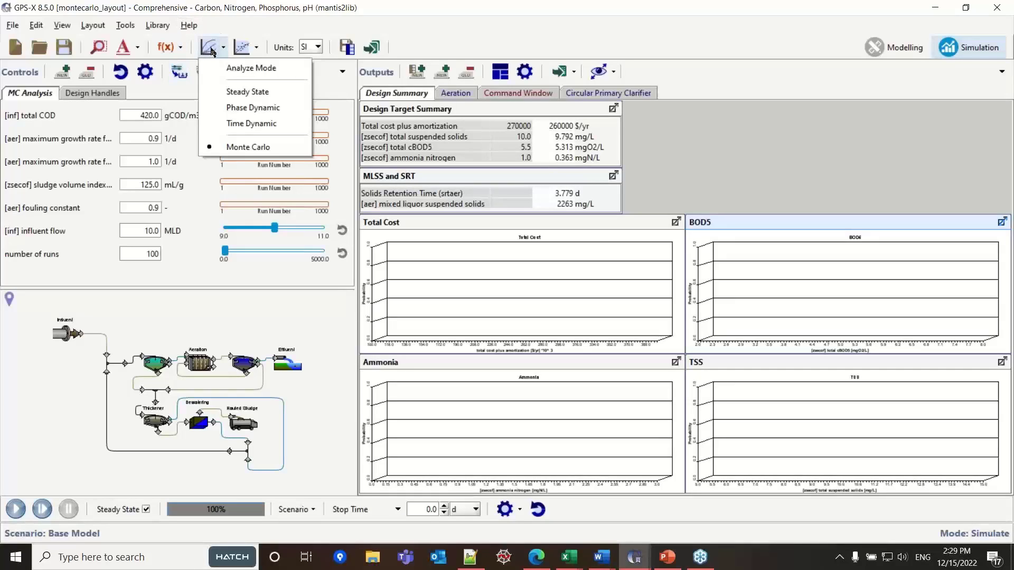
pyautogui.click(240, 68)
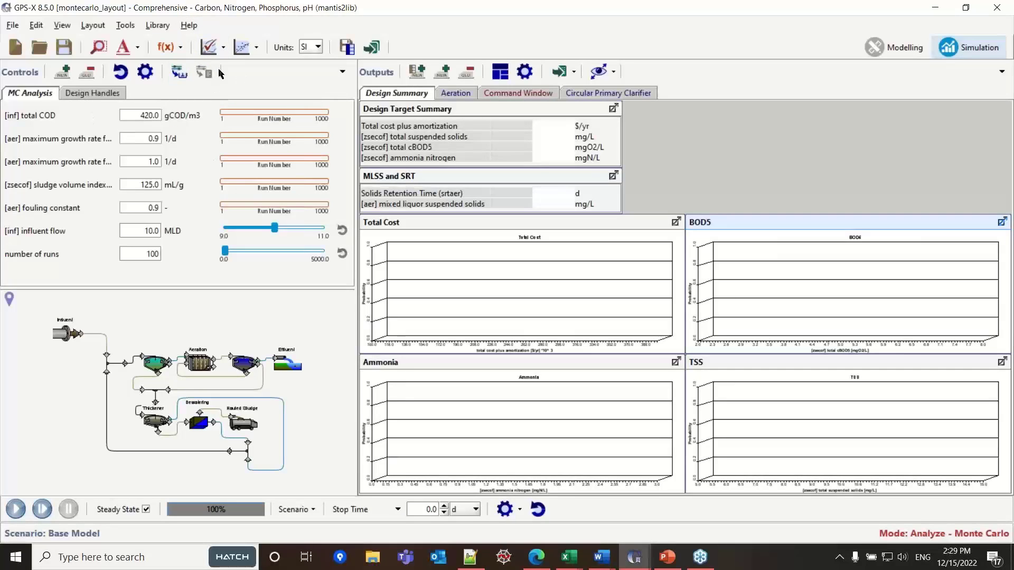
# - Try the Steady State analysis type, dismiss the error, and switch the analysis type back to Monte Carlo
pyautogui.click(222, 53)
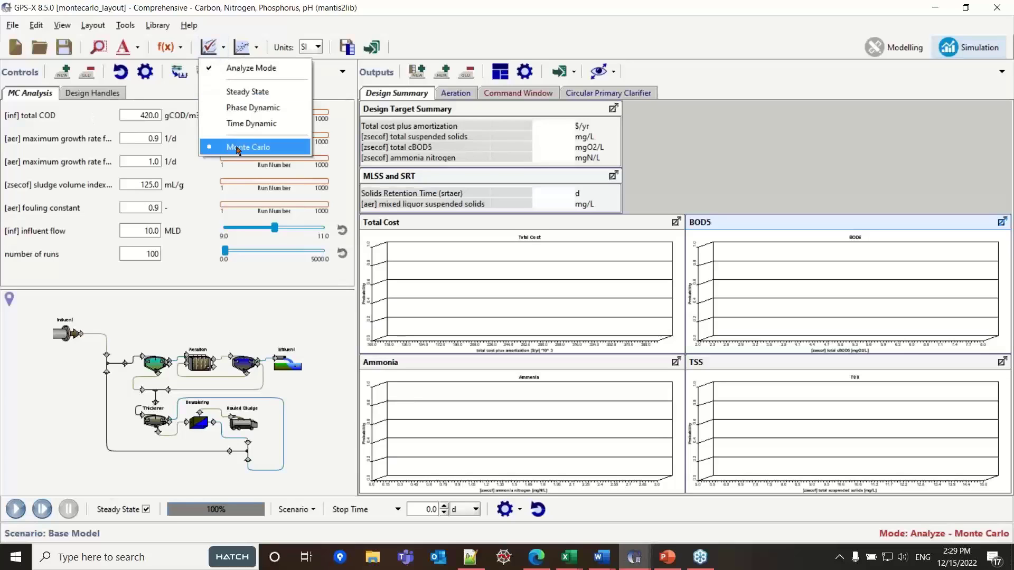
pyautogui.click(248, 92)
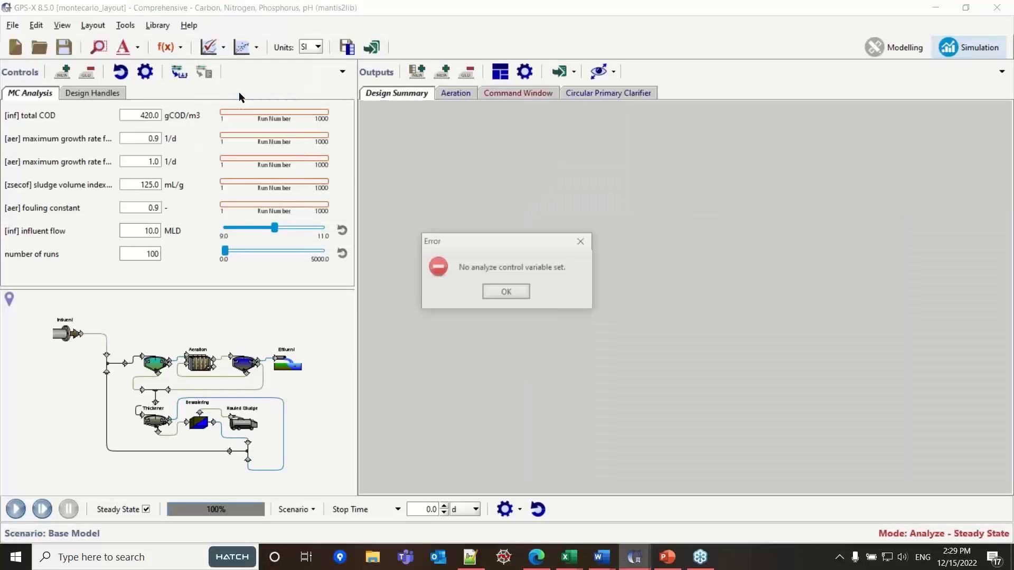
pyautogui.click(506, 292)
pyautogui.click(223, 49)
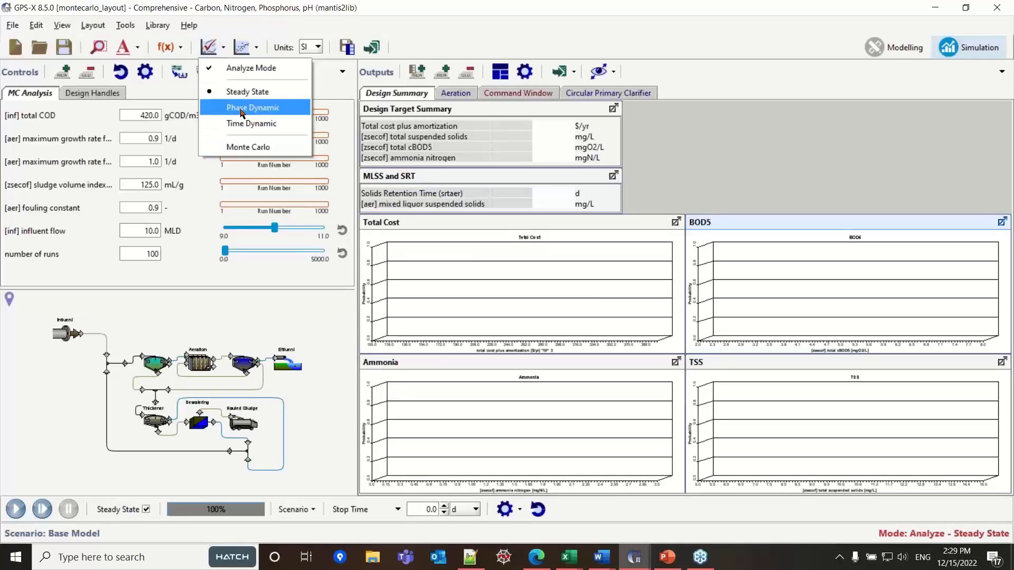
pyautogui.click(237, 148)
# - Check the selected analysis type and start the Monte Carlo simulation of the Base Model scenario
pyautogui.click(222, 49)
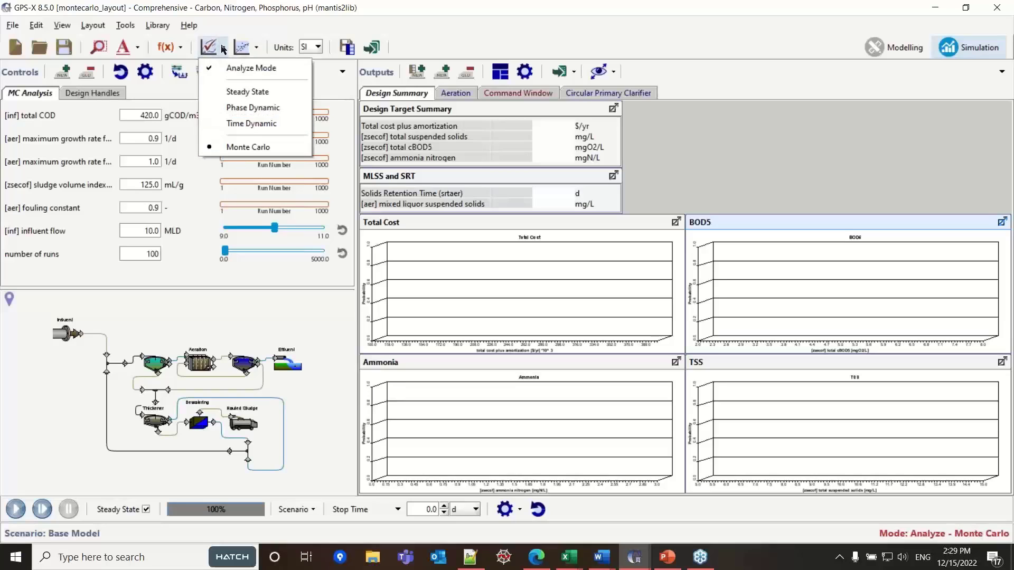
pyautogui.click(237, 26)
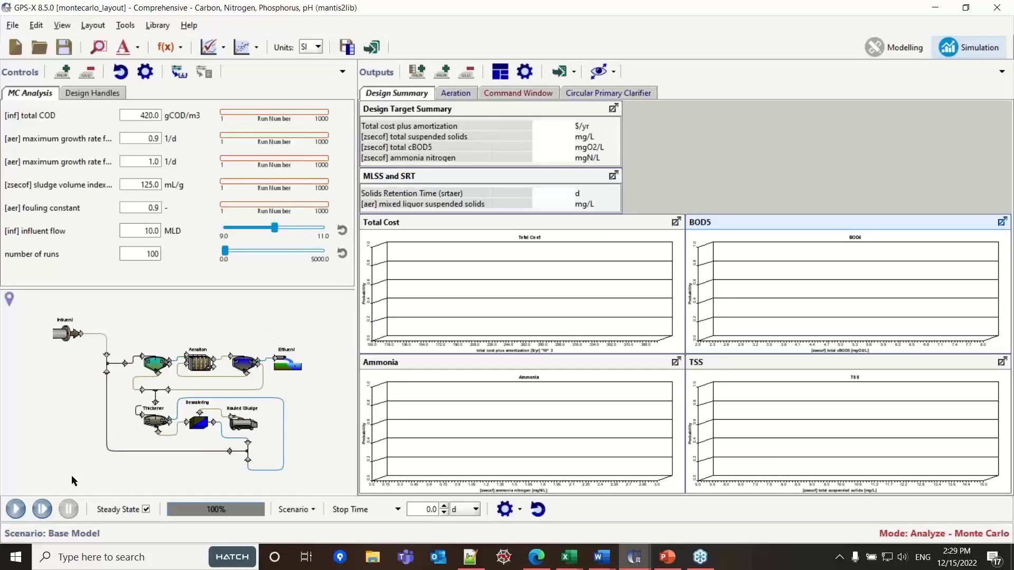
pyautogui.click(15, 509)
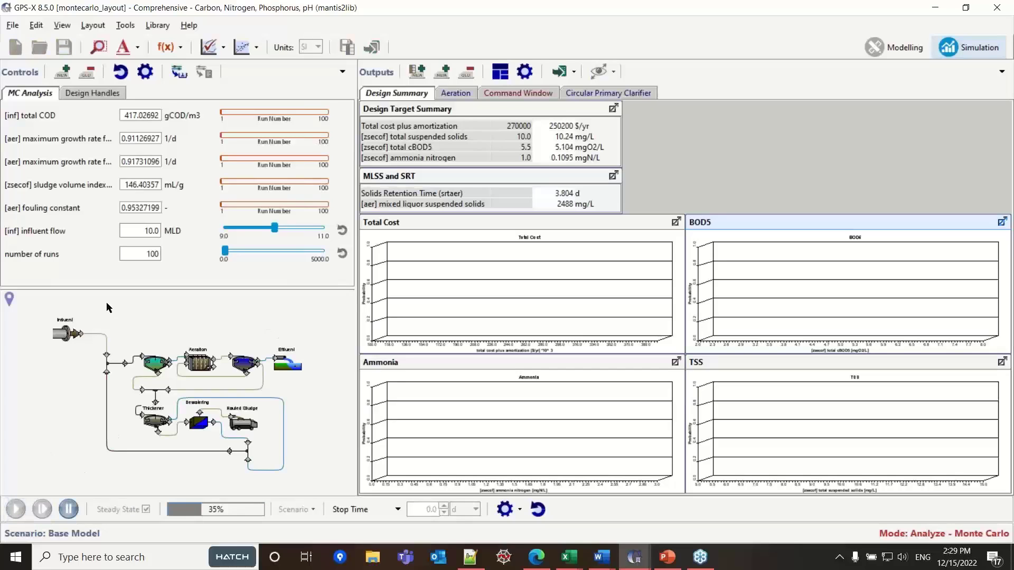